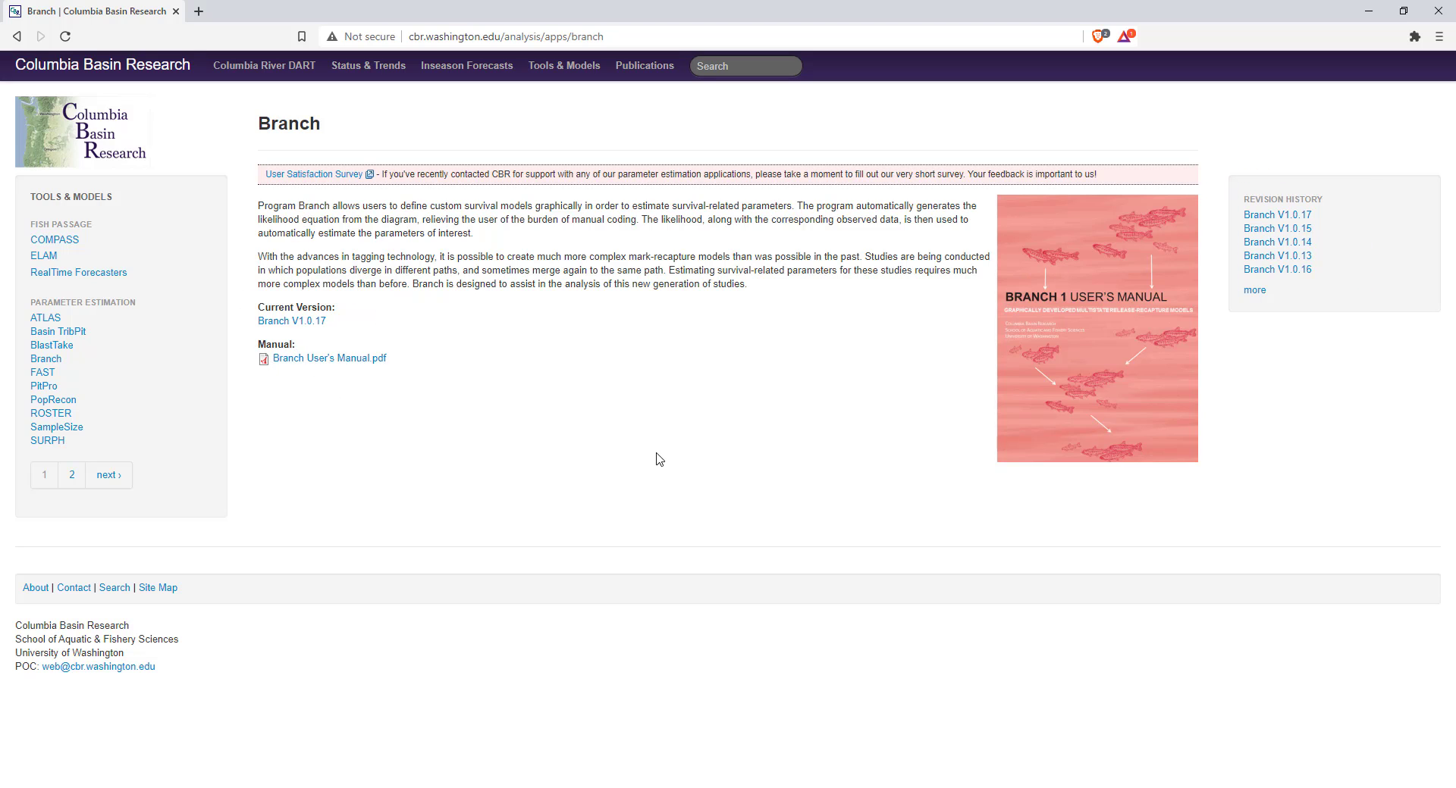
Download the Branch V1.0.17 installer from the current version's page and save it to the Desktop as Branch1.0.17_0.exe.
{"action": "left_click", "coordinate": [278, 322]}
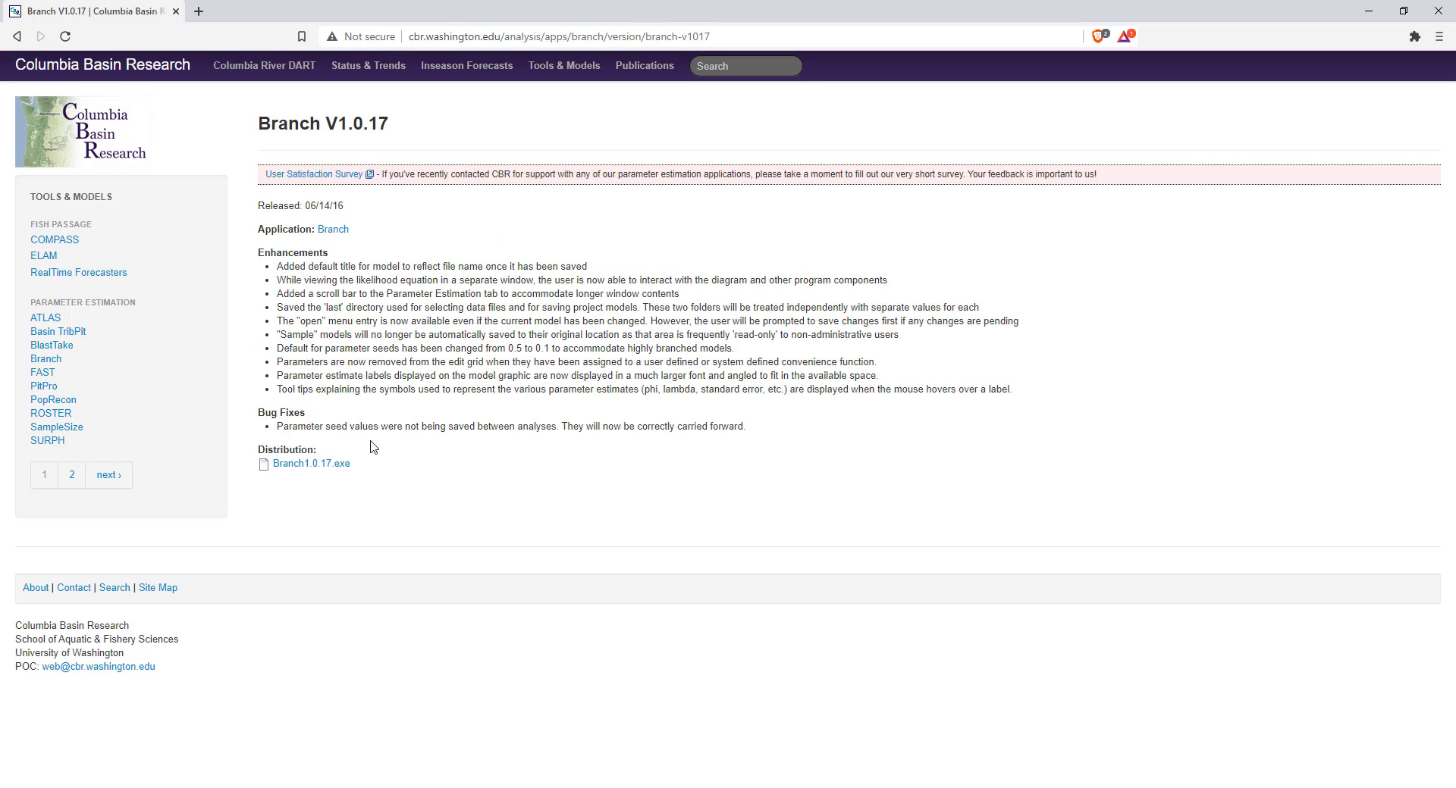
{"action": "left_click", "coordinate": [326, 465]}
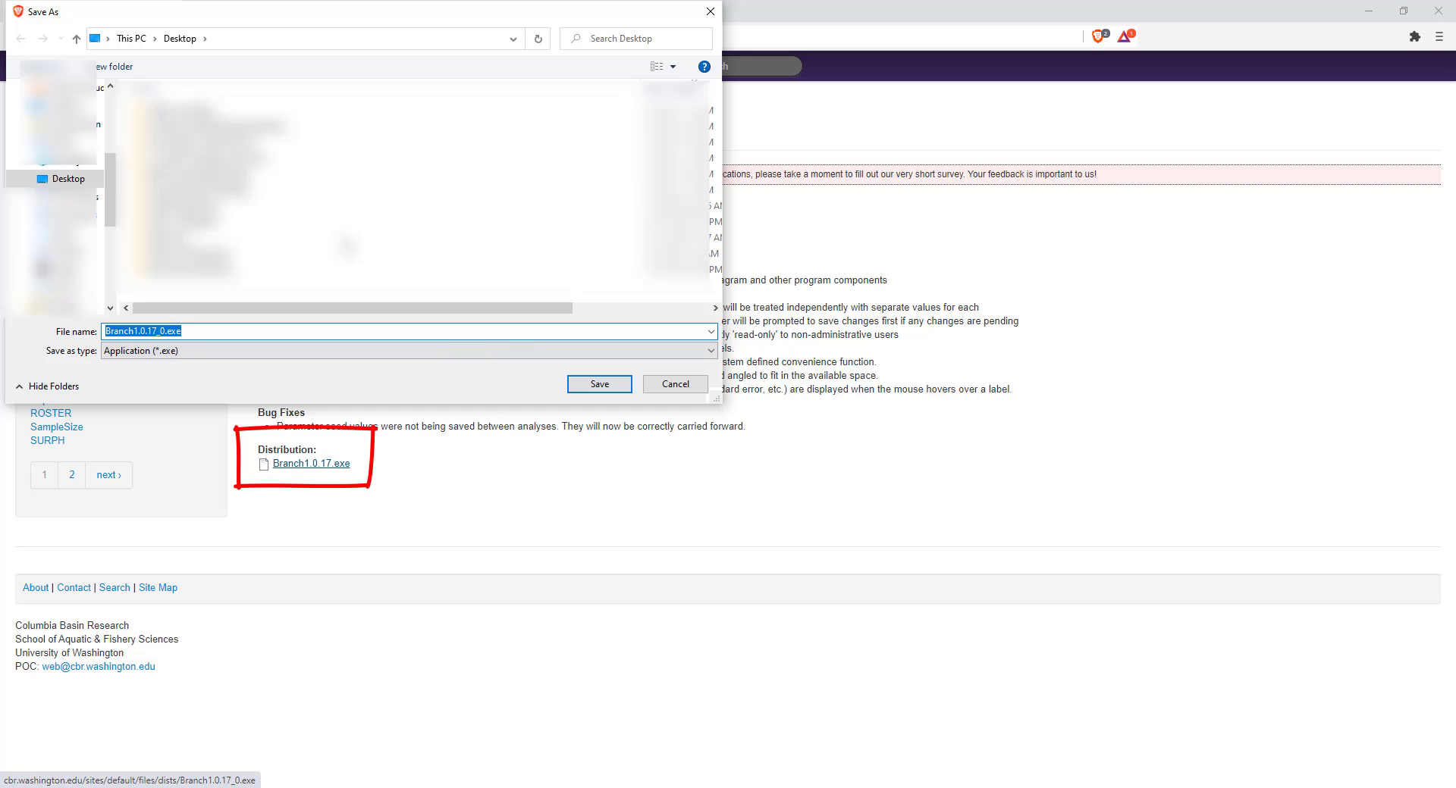
{"action": "left_click", "coordinate": [68, 178]}
{"action": "left_click", "coordinate": [599, 384]}
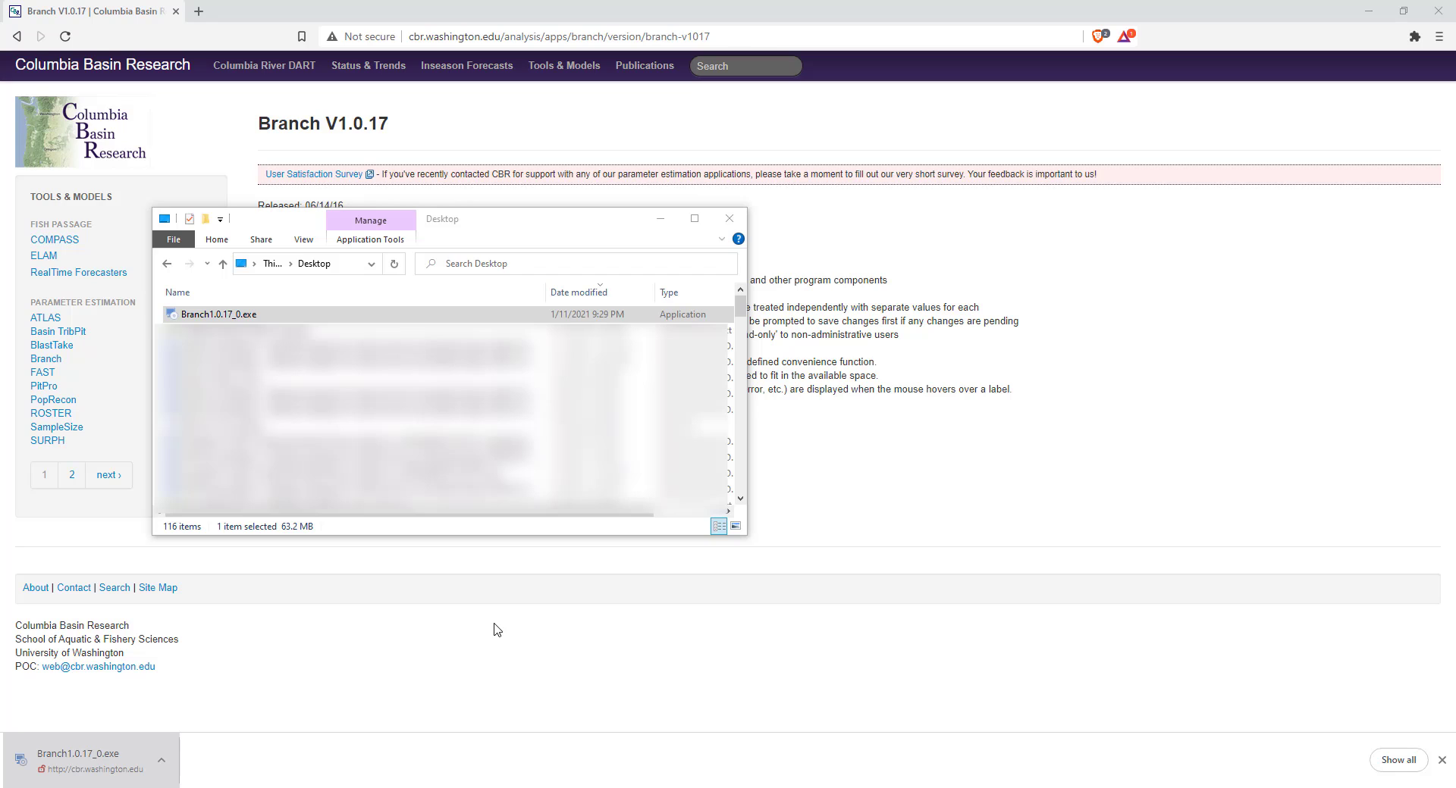
Run Branch1.0.17_0.exe and complete the Branch setup wizard using the default installation folder.
{"action": "left_click", "coordinate": [214, 315]}
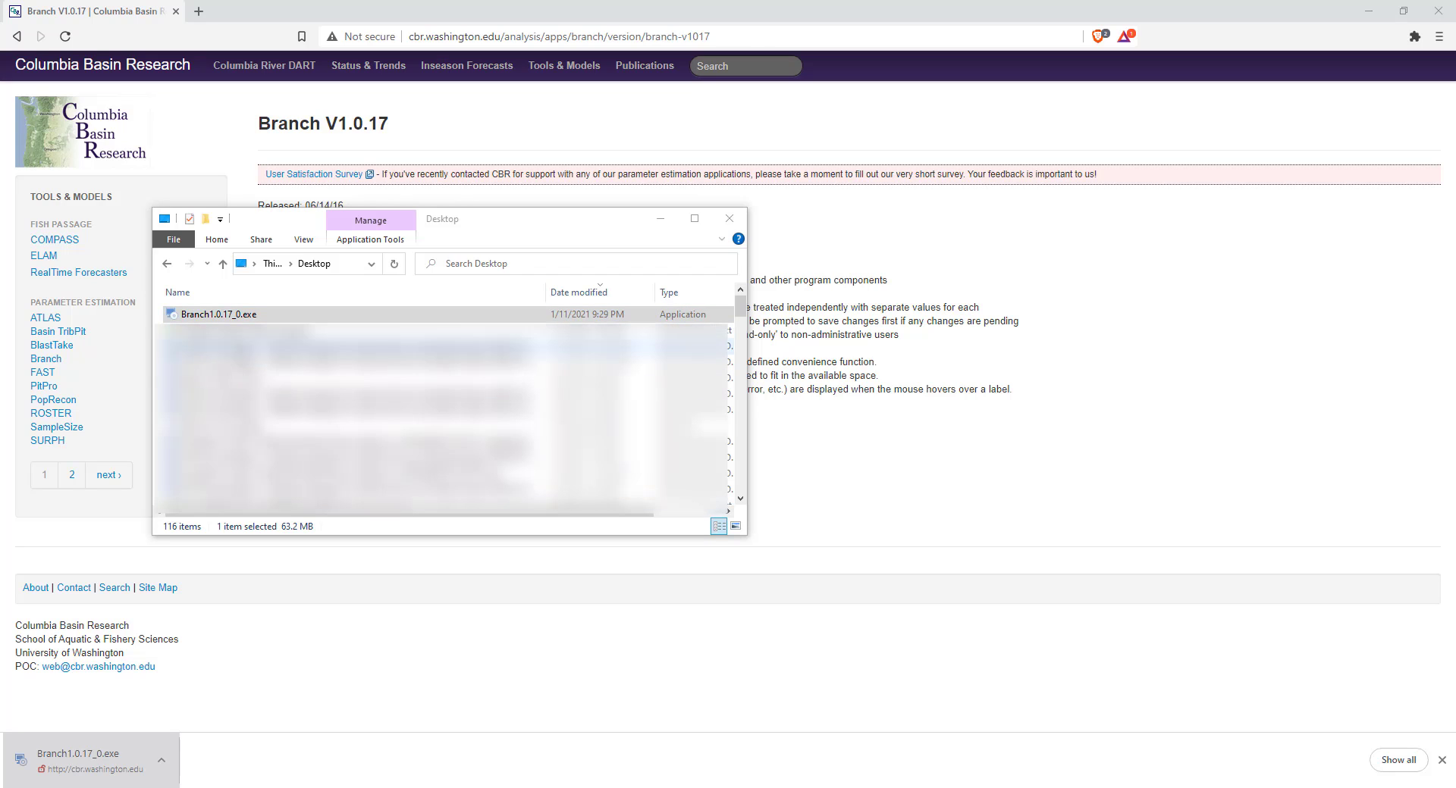
{"action": "double_click", "coordinate": [215, 316]}
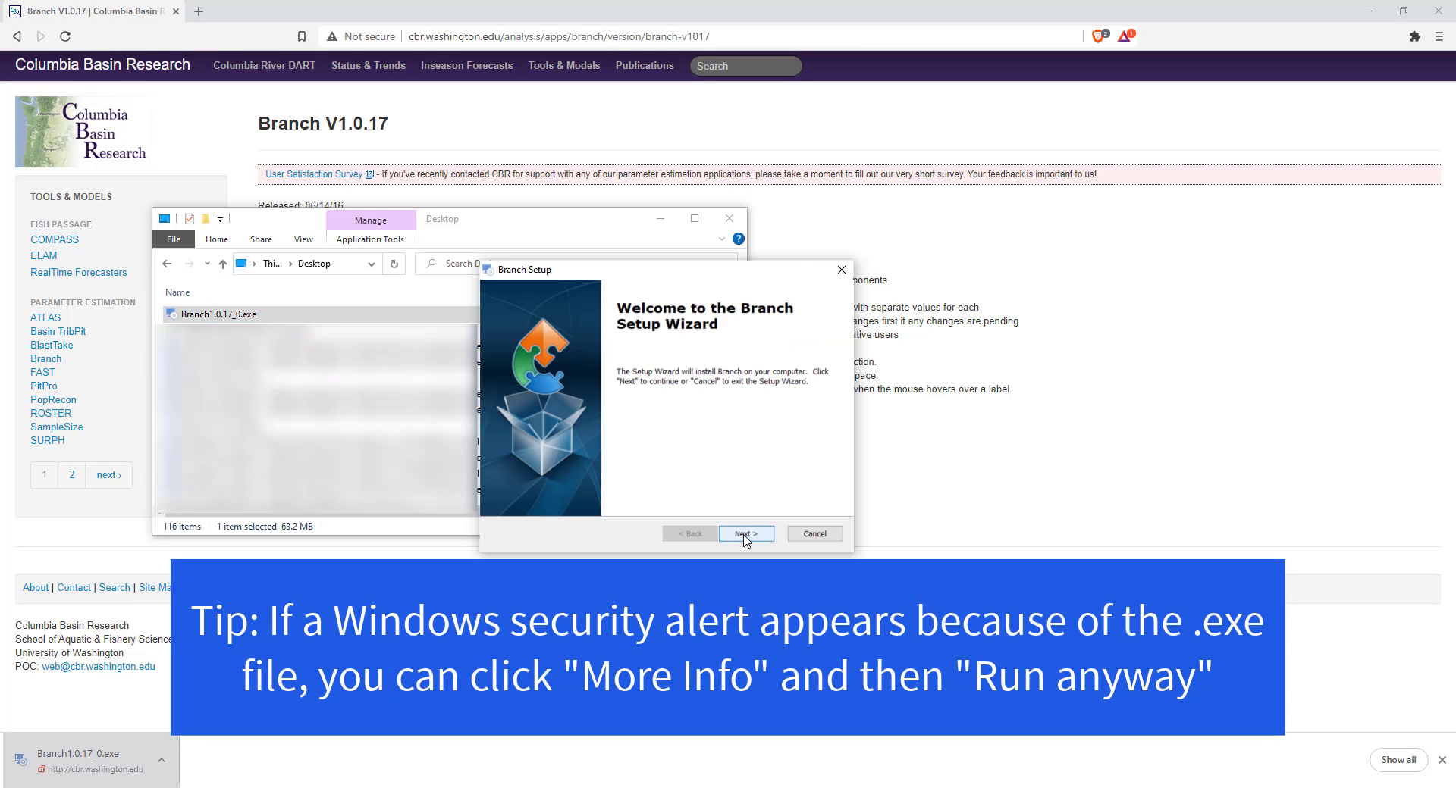
{"action": "left_click", "coordinate": [743, 535]}
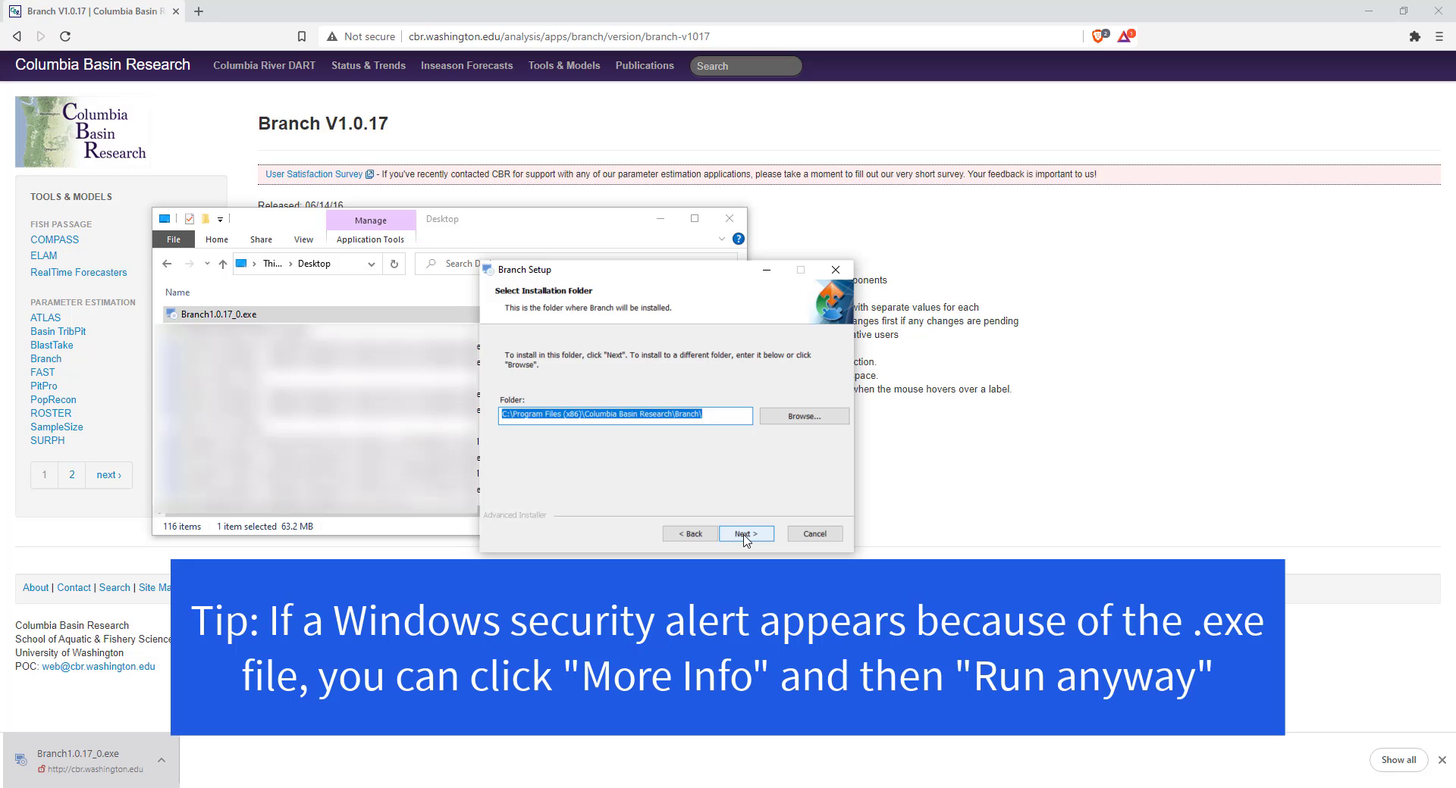
{"action": "left_click", "coordinate": [744, 534]}
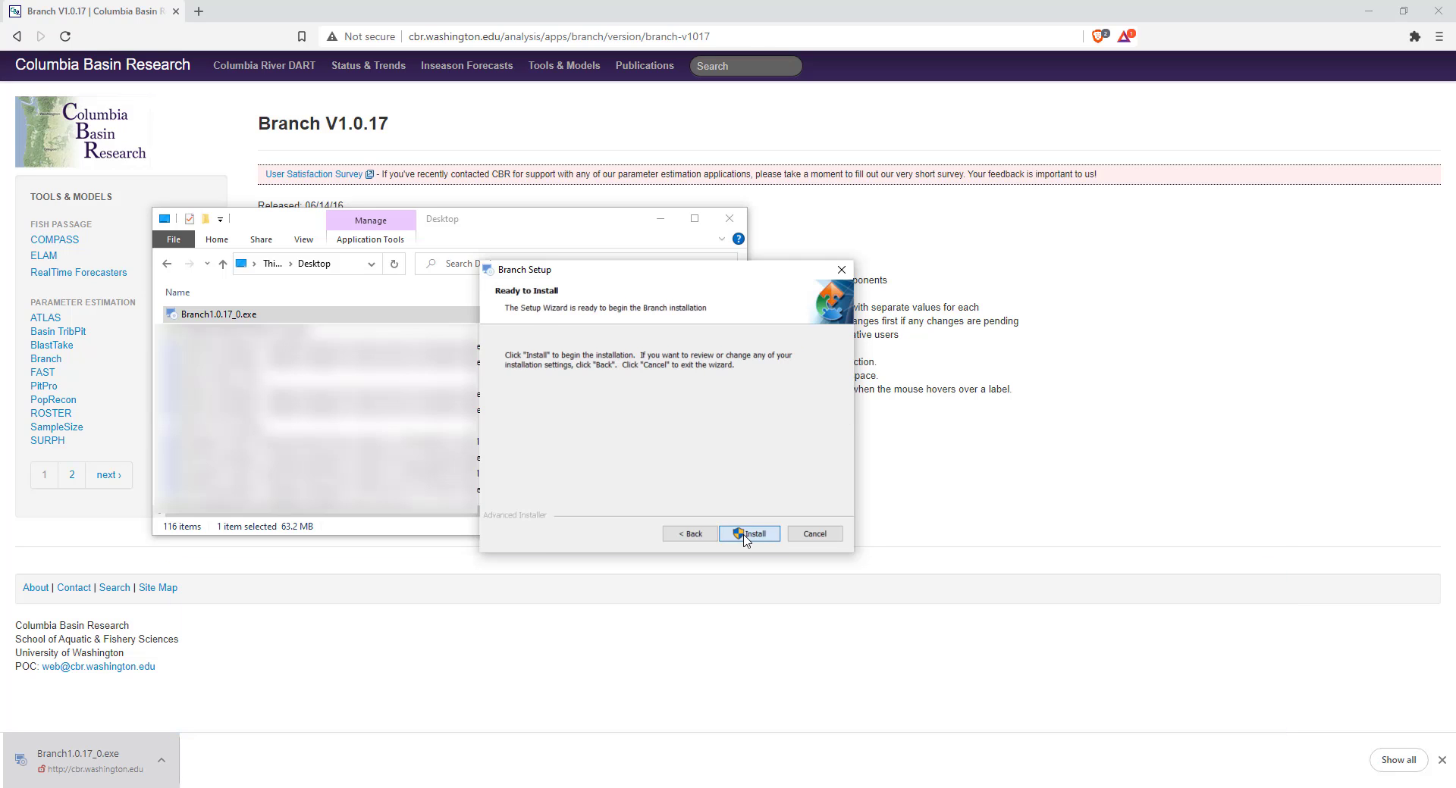
{"action": "left_click", "coordinate": [746, 534]}
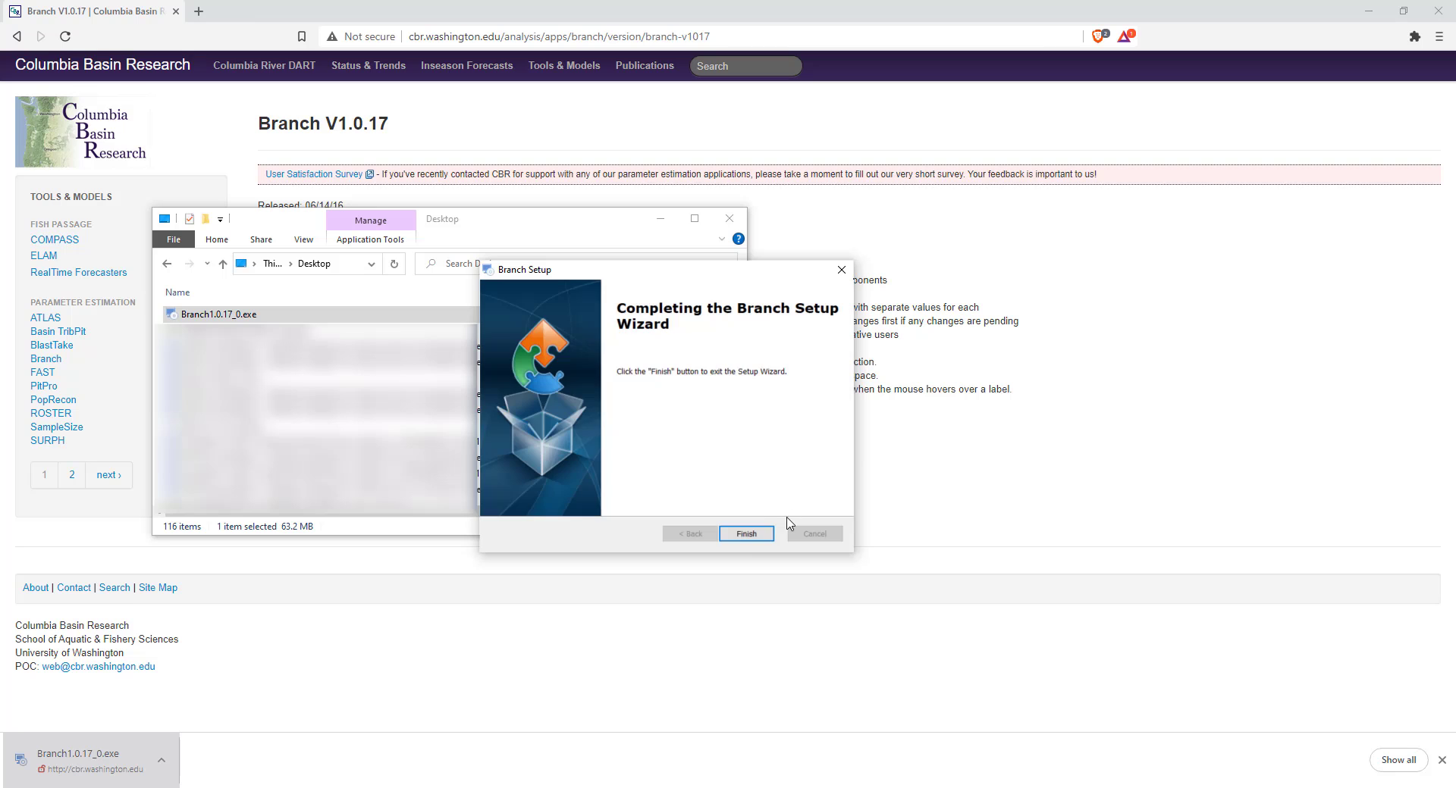
{"action": "left_click", "coordinate": [746, 535]}
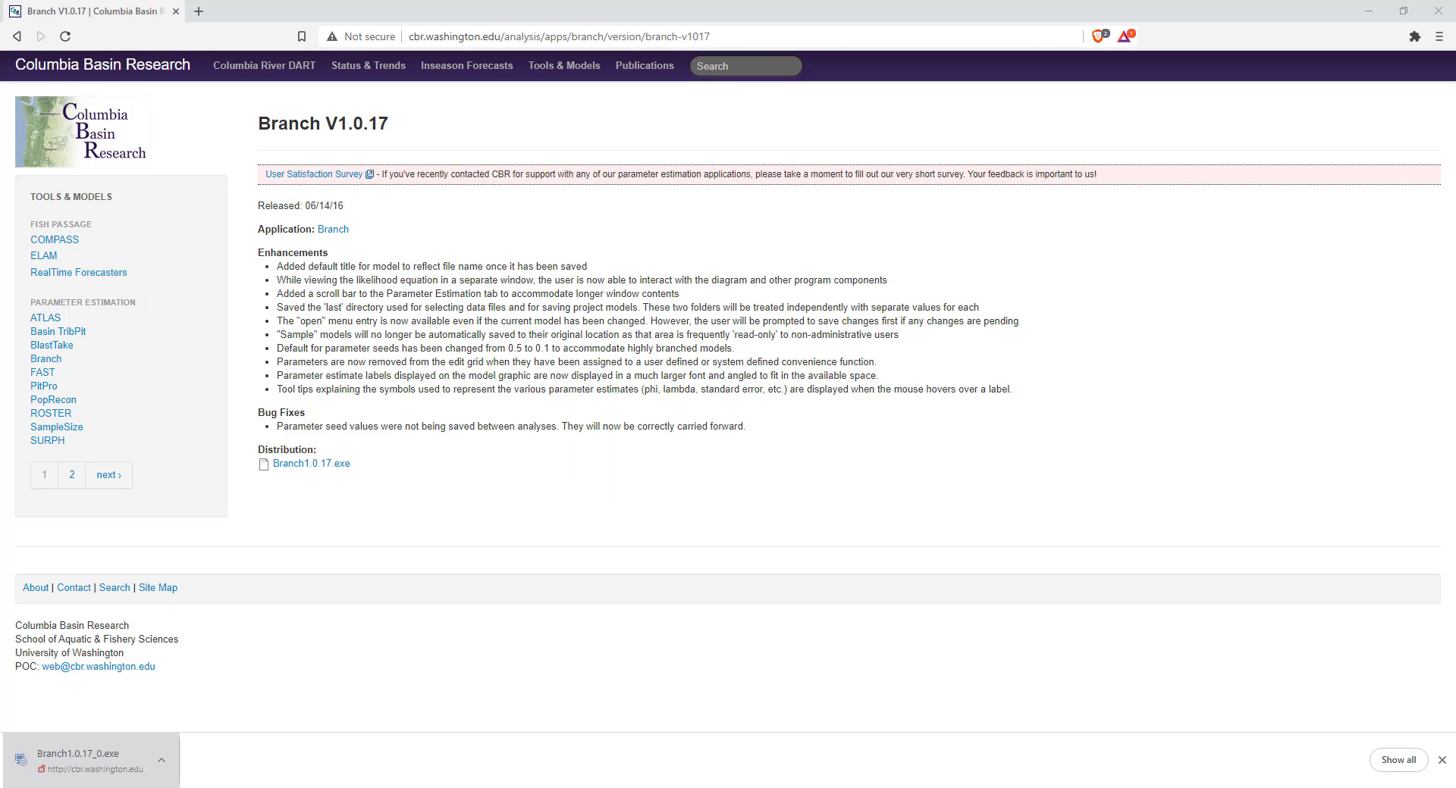
Find the installed Branch program through Windows search, launch it, and maximize its window.
{"action": "left_click", "coordinate": [55, 787]}
{"action": "type", "text": "branch"}
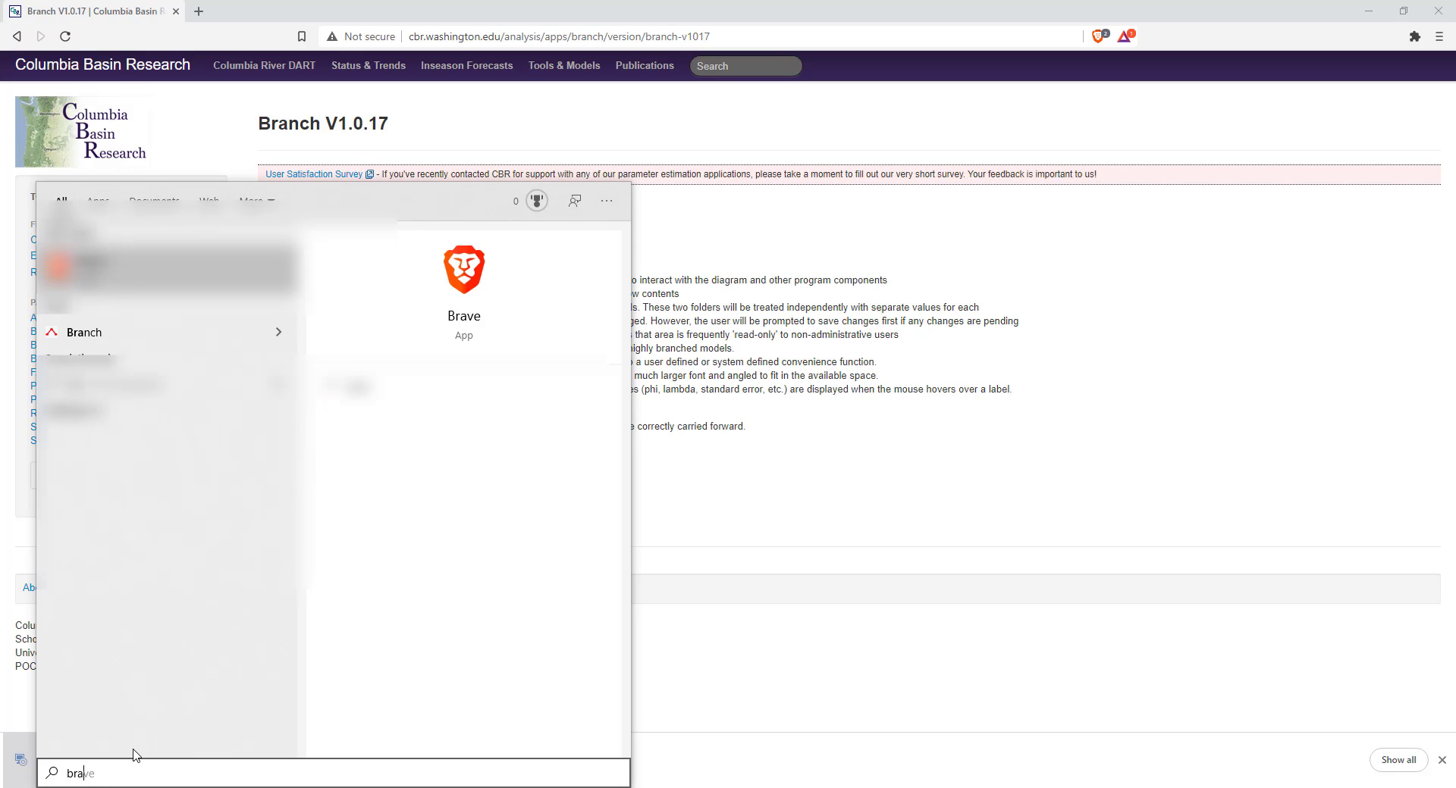
{"action": "key", "text": "Return"}
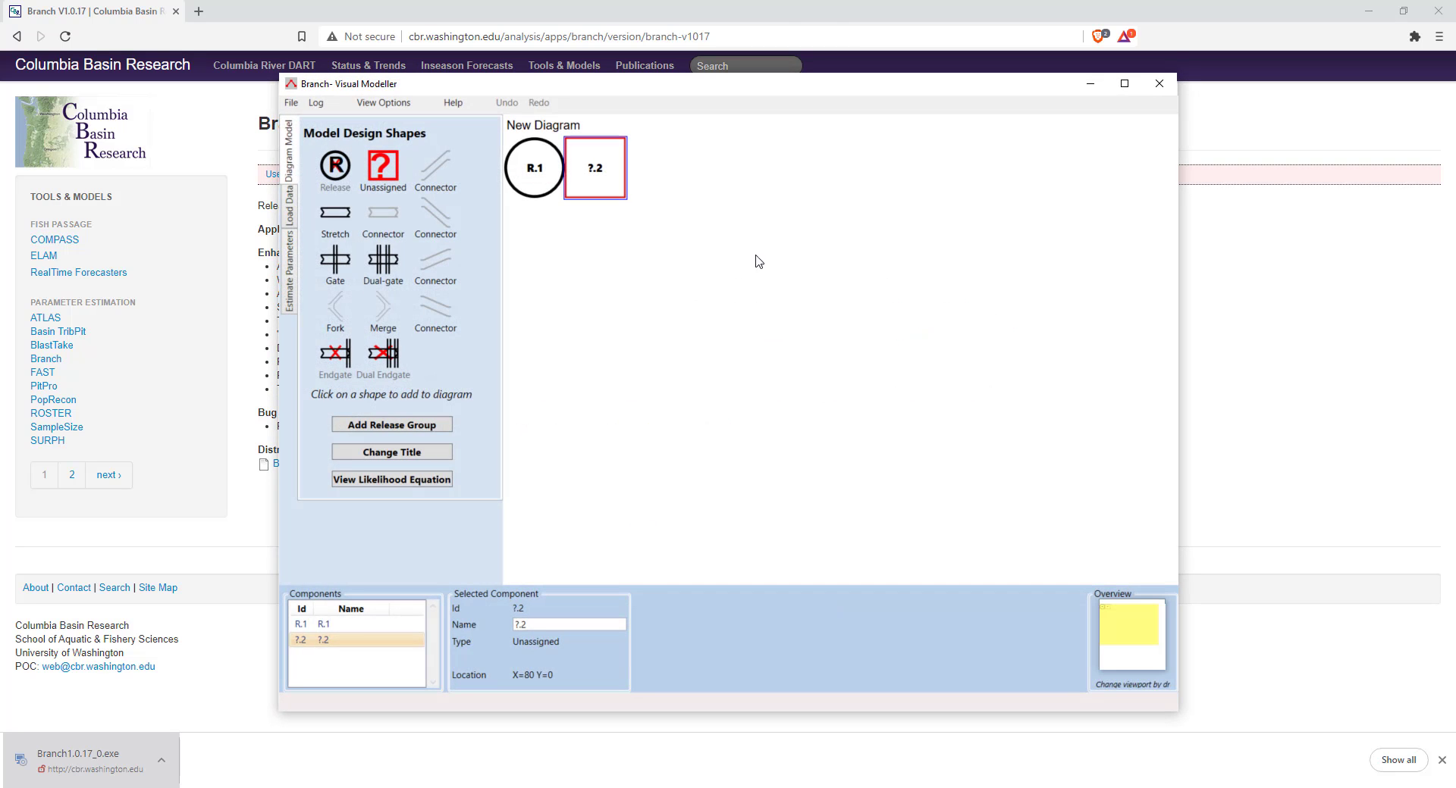
{"action": "left_click", "coordinate": [1124, 85]}
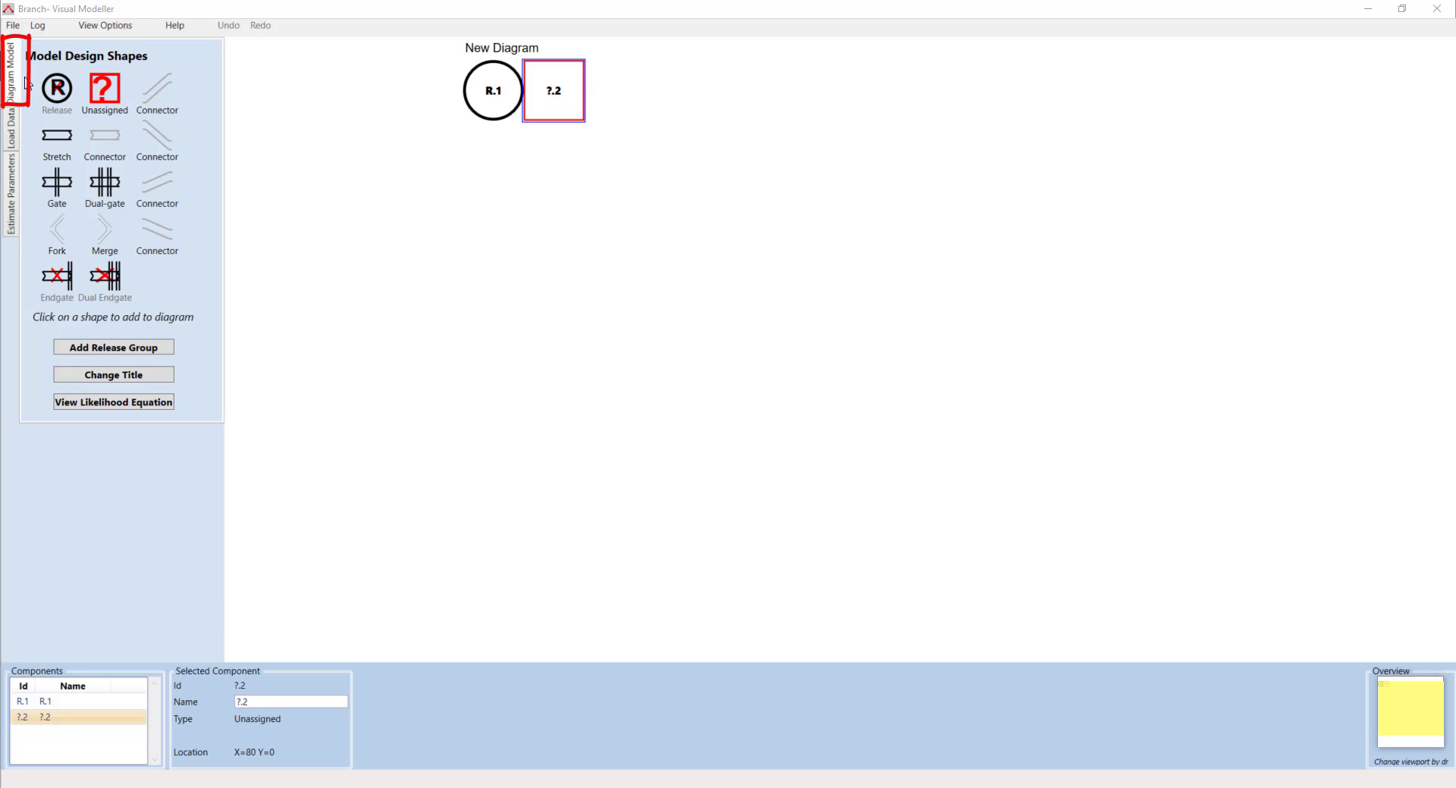
Review the data loading options, the parameter estimation requirements and the program log.
{"action": "left_click", "coordinate": [12, 125]}
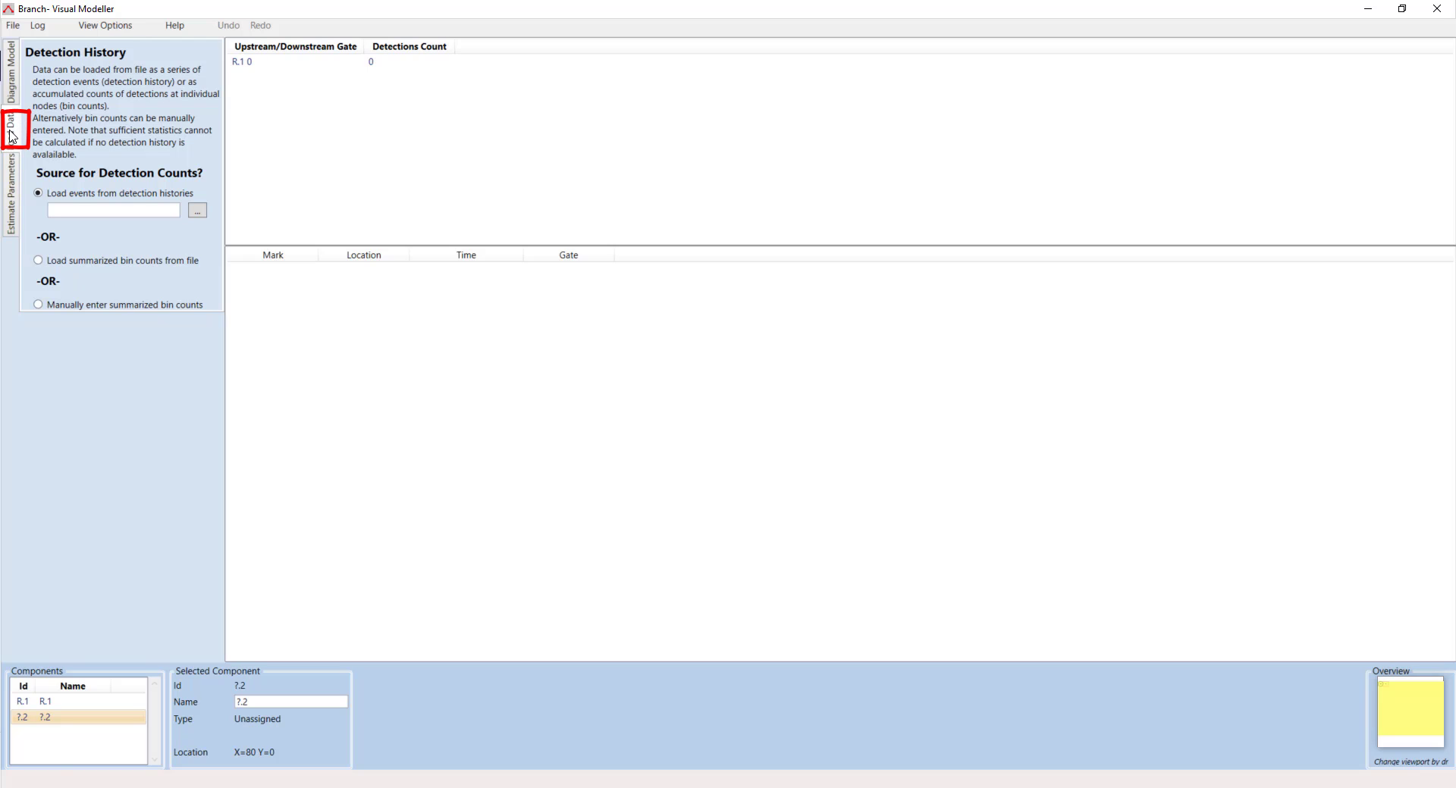
{"action": "left_click", "coordinate": [12, 192]}
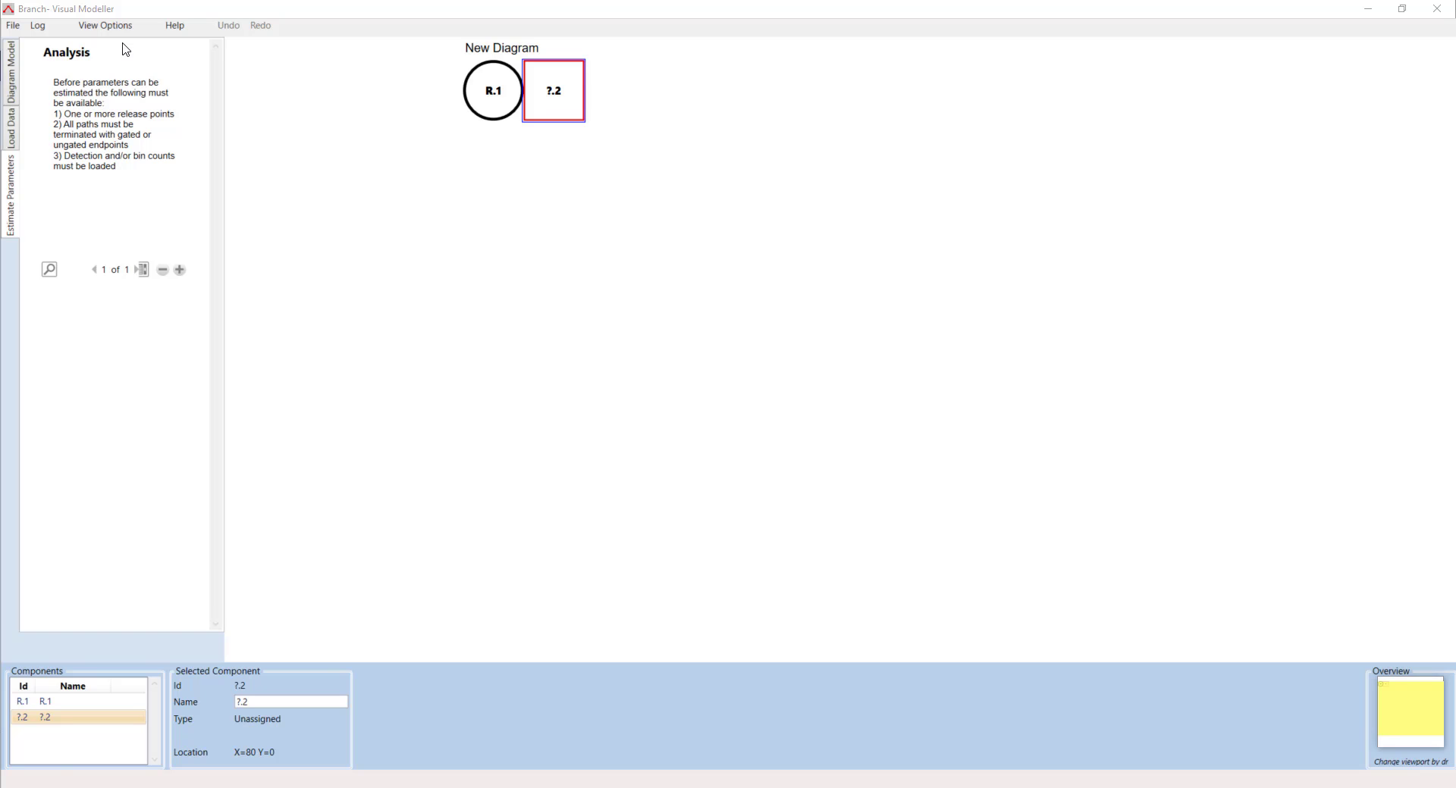
{"action": "left_click", "coordinate": [41, 29]}
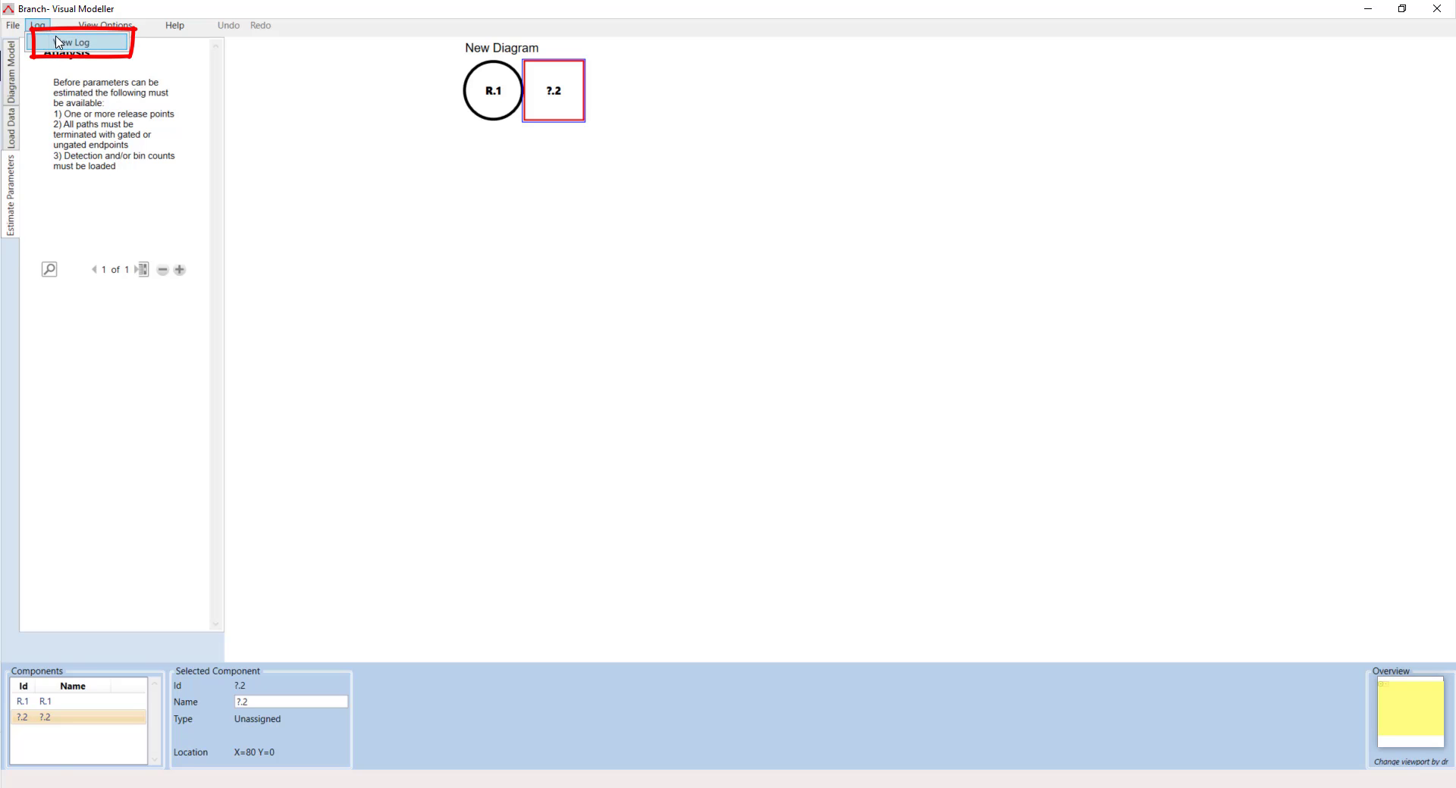
{"action": "left_click", "coordinate": [60, 43]}
{"action": "left_click_drag", "start_coordinate": [640, 94], "coordinate": [695, 101]}
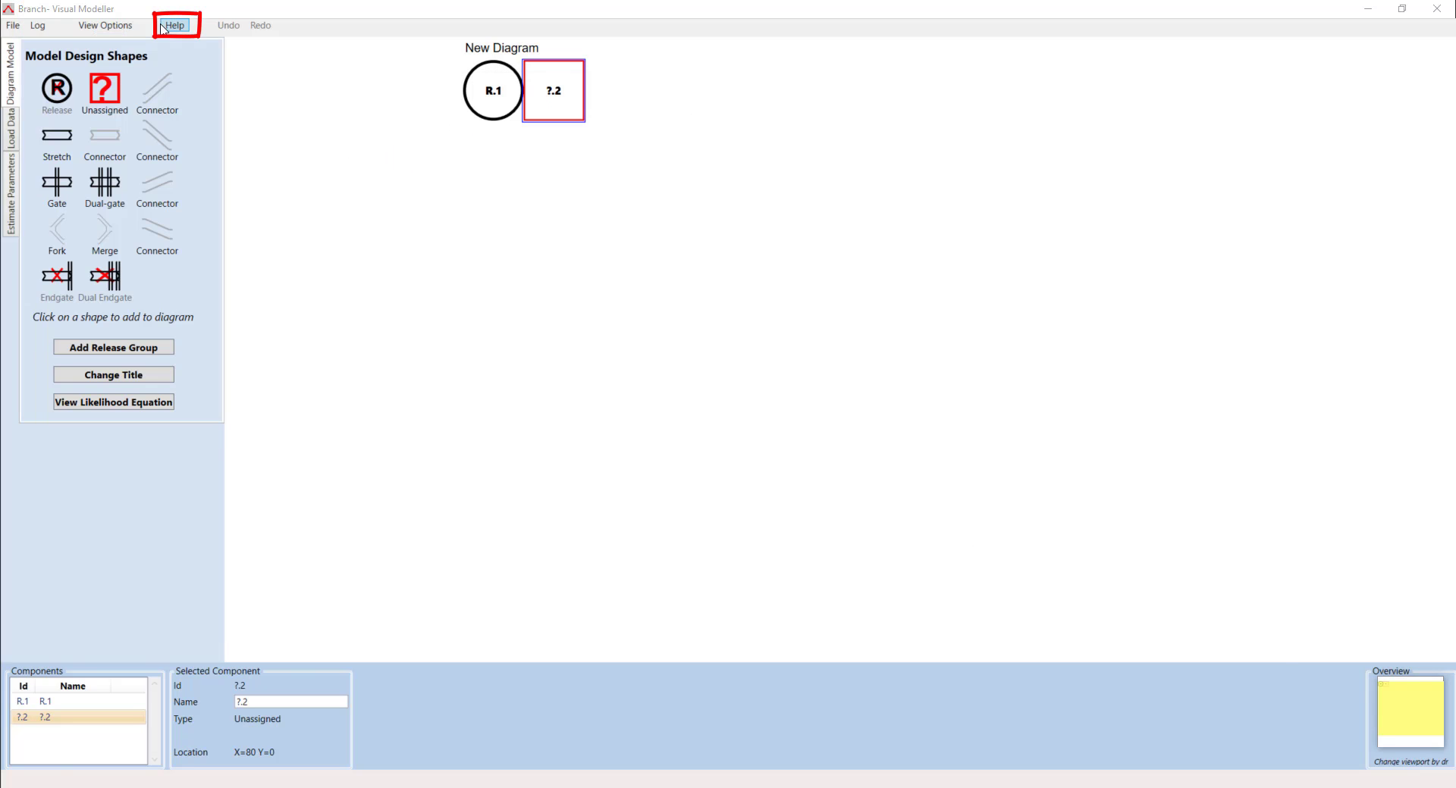
Load the sample model offered in the Branch help information.
{"action": "left_click", "coordinate": [168, 27]}
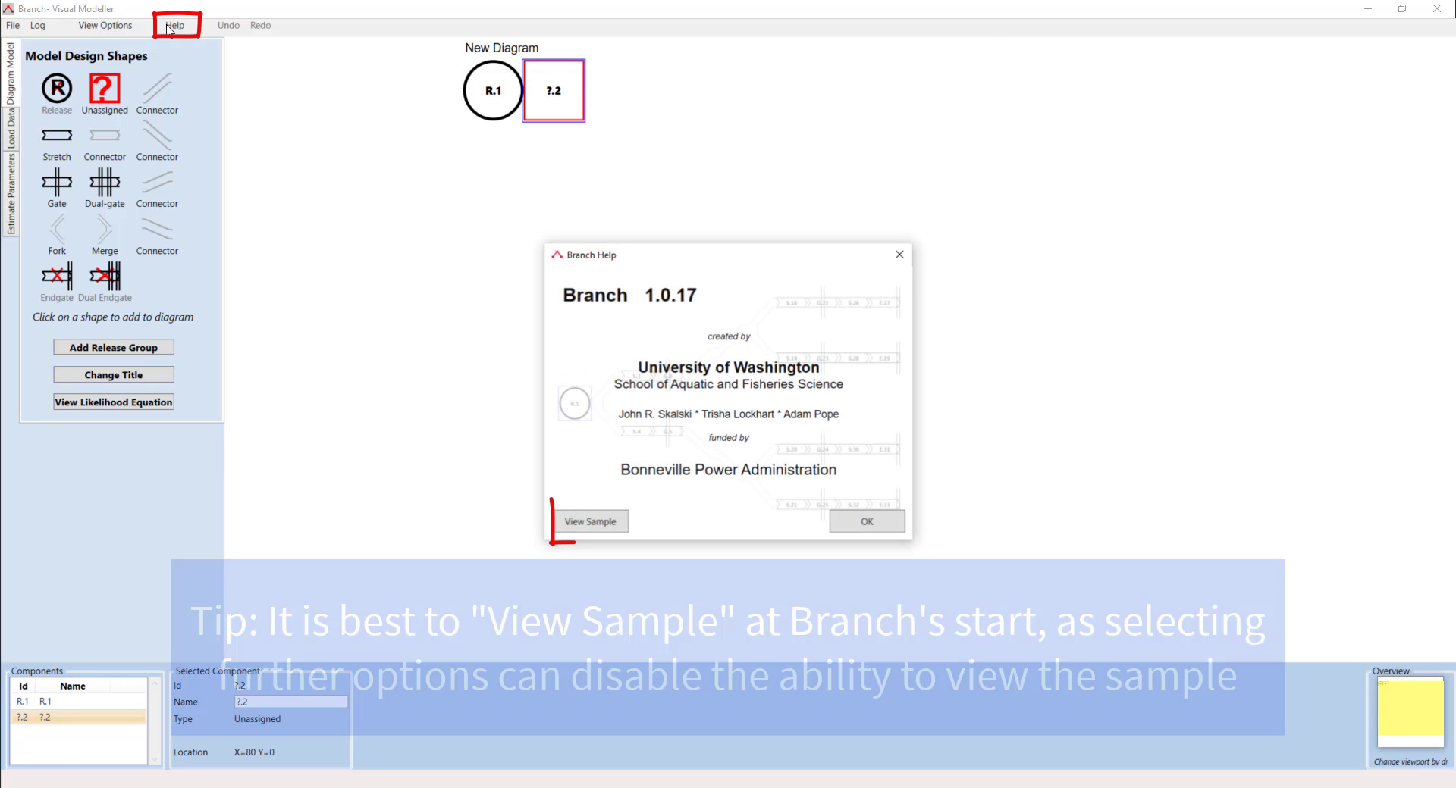
{"action": "left_click", "coordinate": [580, 524]}
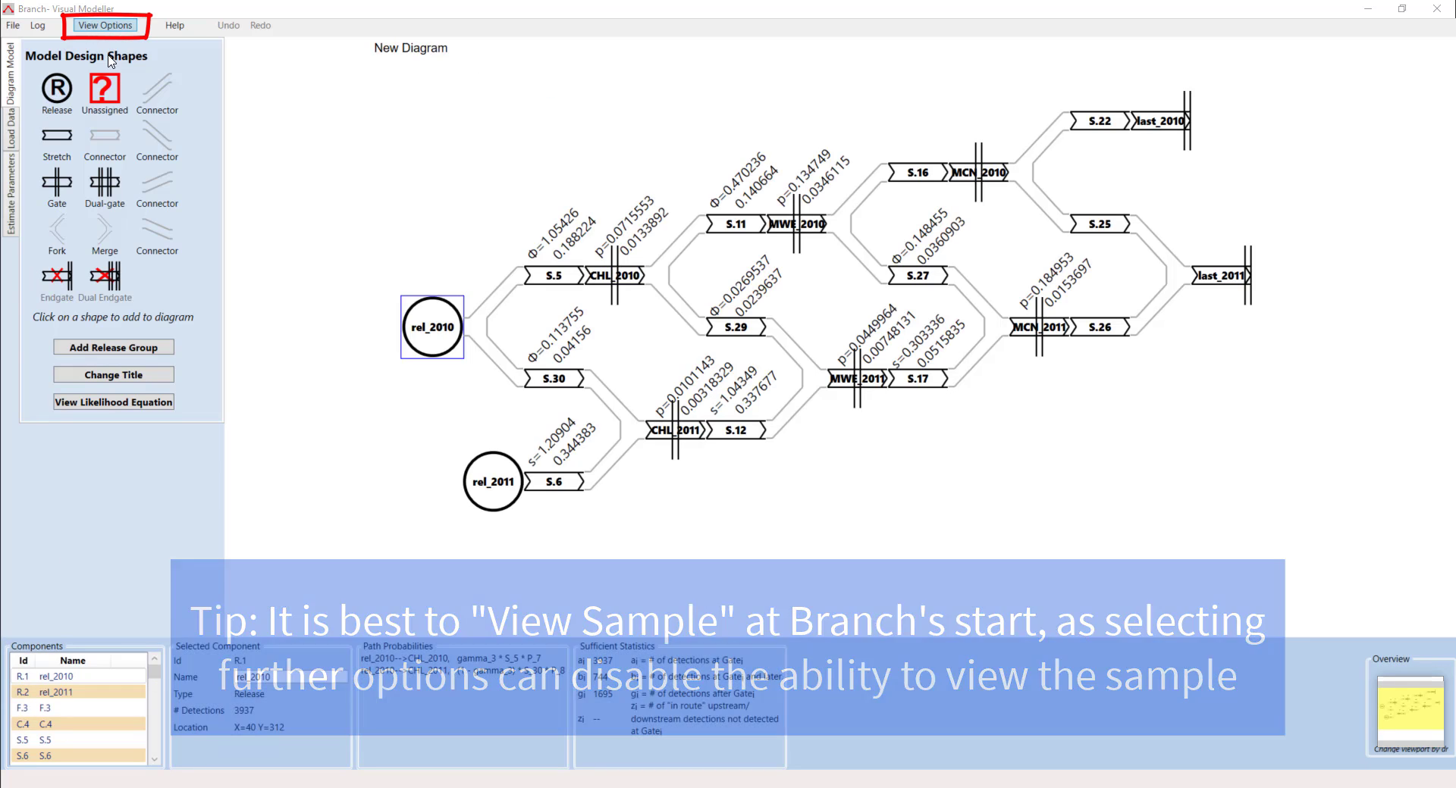
Display the sample diagram's connectors with black lines and remove the selection box.
{"action": "left_click", "coordinate": [120, 27]}
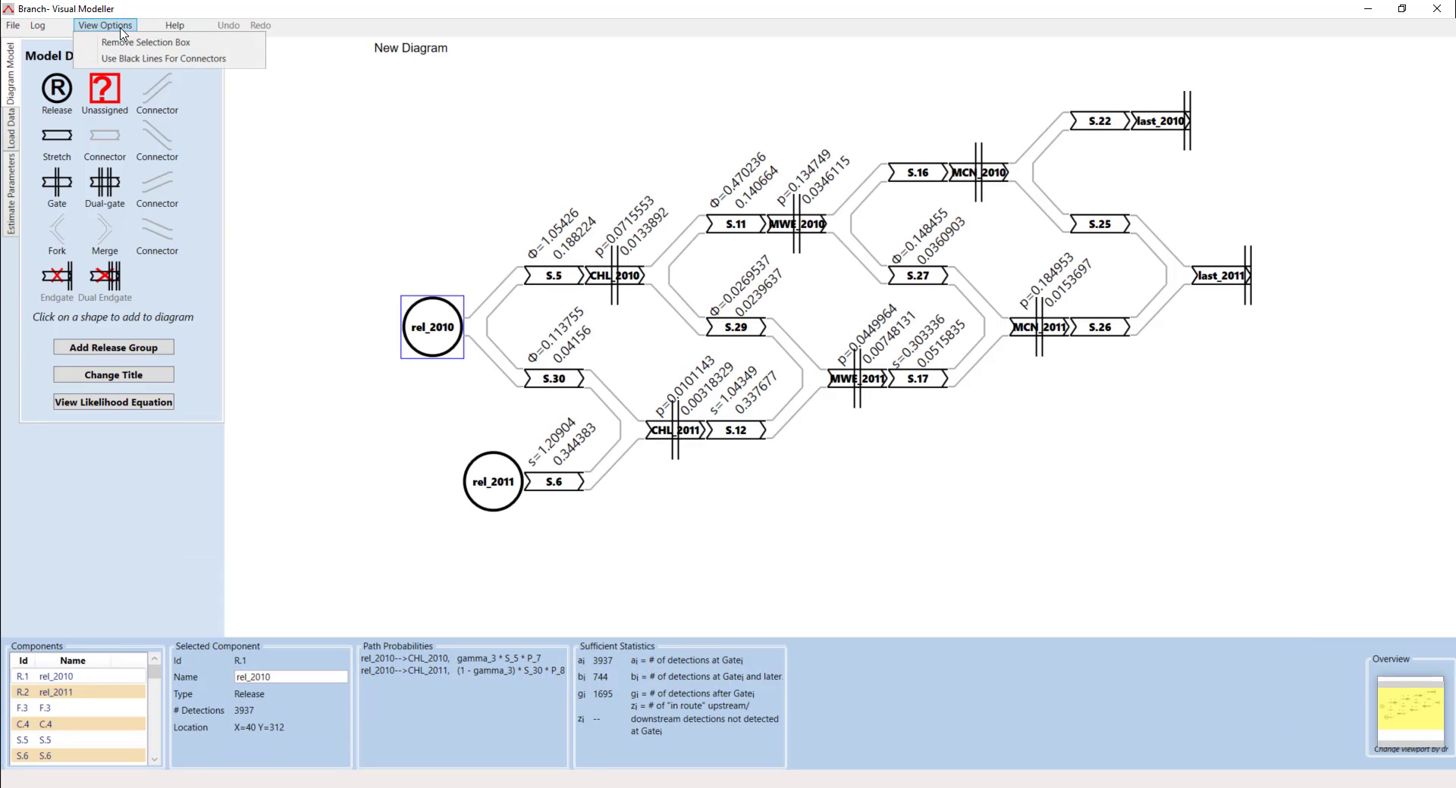
{"action": "left_click", "coordinate": [132, 66]}
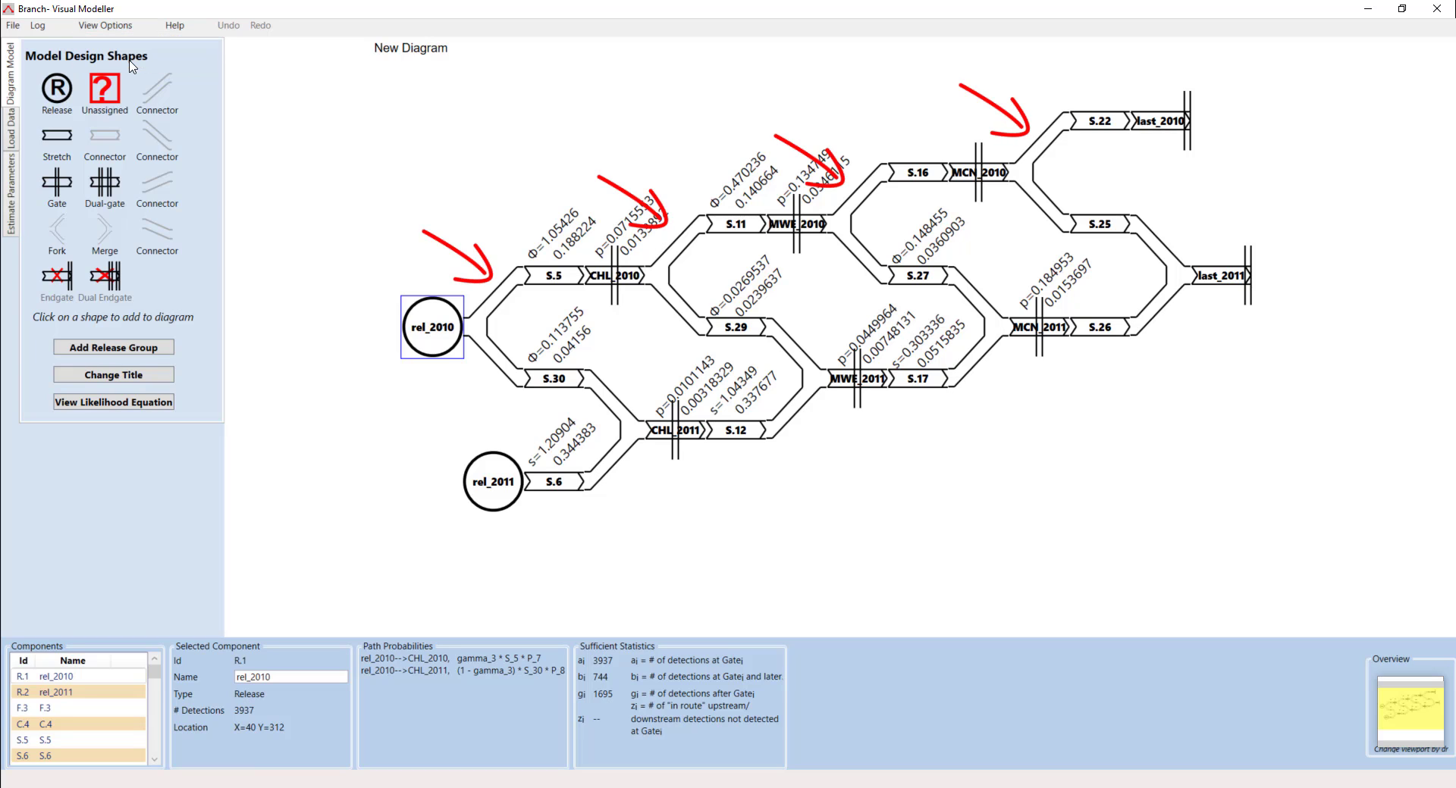
{"action": "left_click", "coordinate": [120, 27]}
{"action": "left_click", "coordinate": [119, 43]}
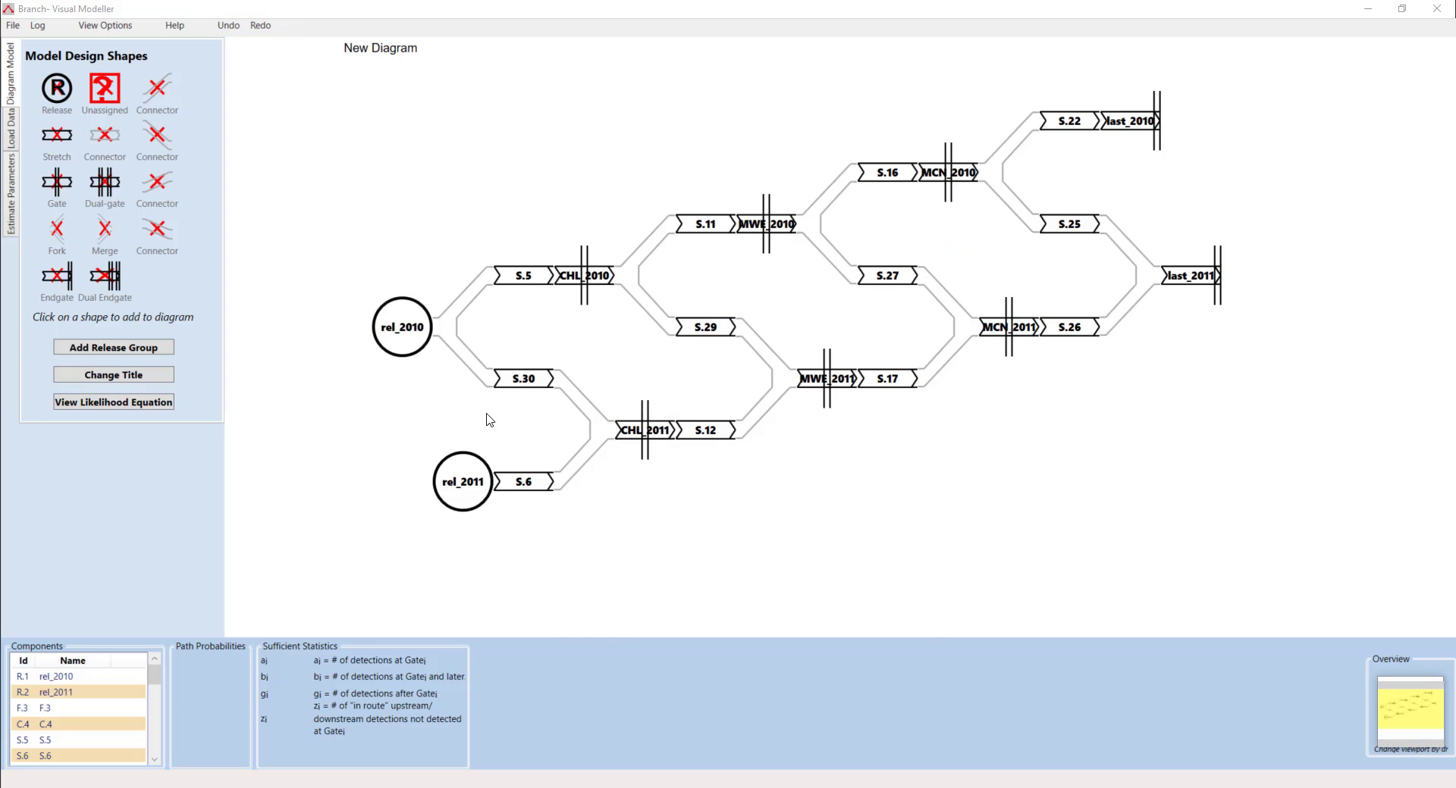
Select the rel_2011 release and examine the sample diagram at different zoom levels and viewport positions.
{"action": "left_click", "coordinate": [470, 480]}
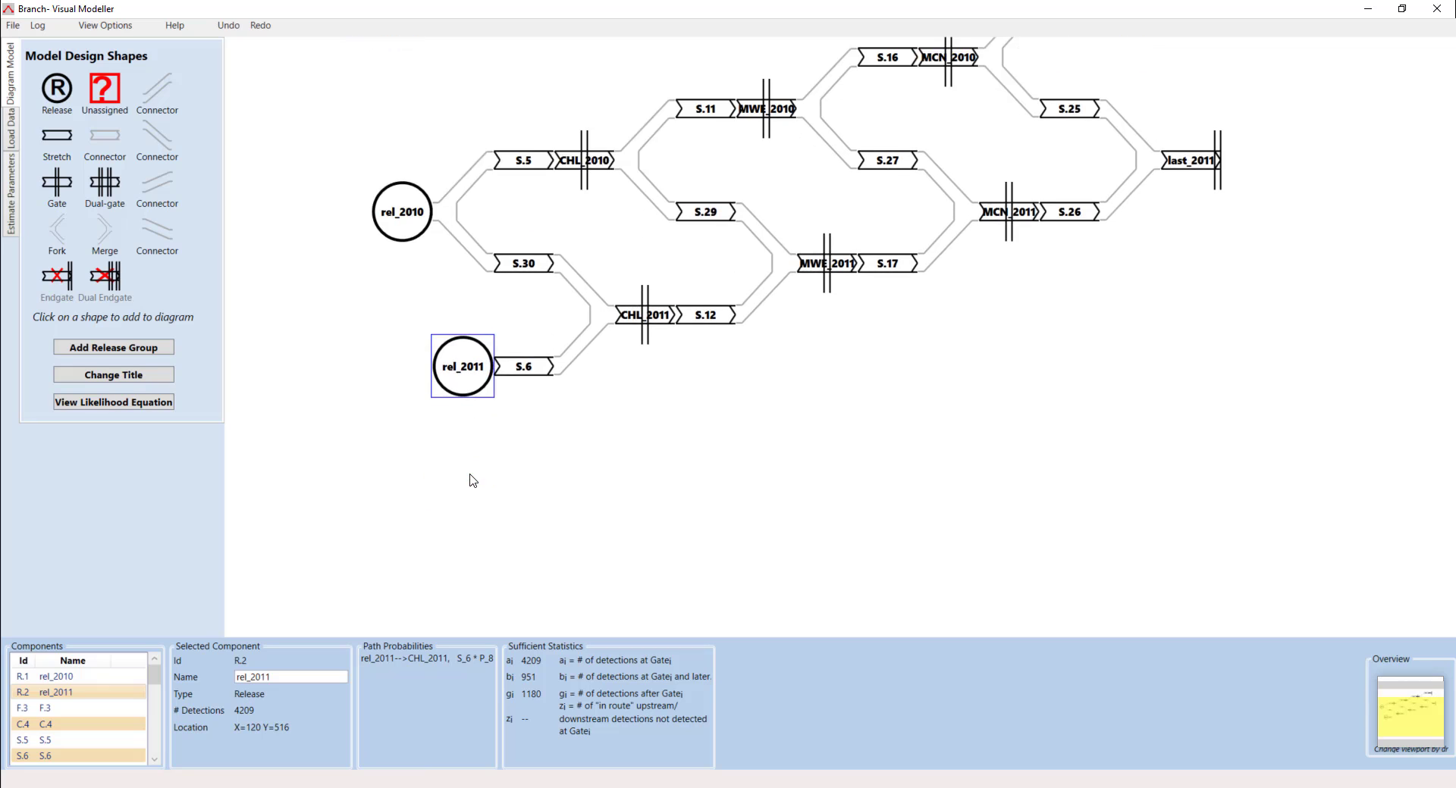
{"action": "scroll", "coordinate": [691, 370], "scroll_direction": "up", "scroll_amount": 4}
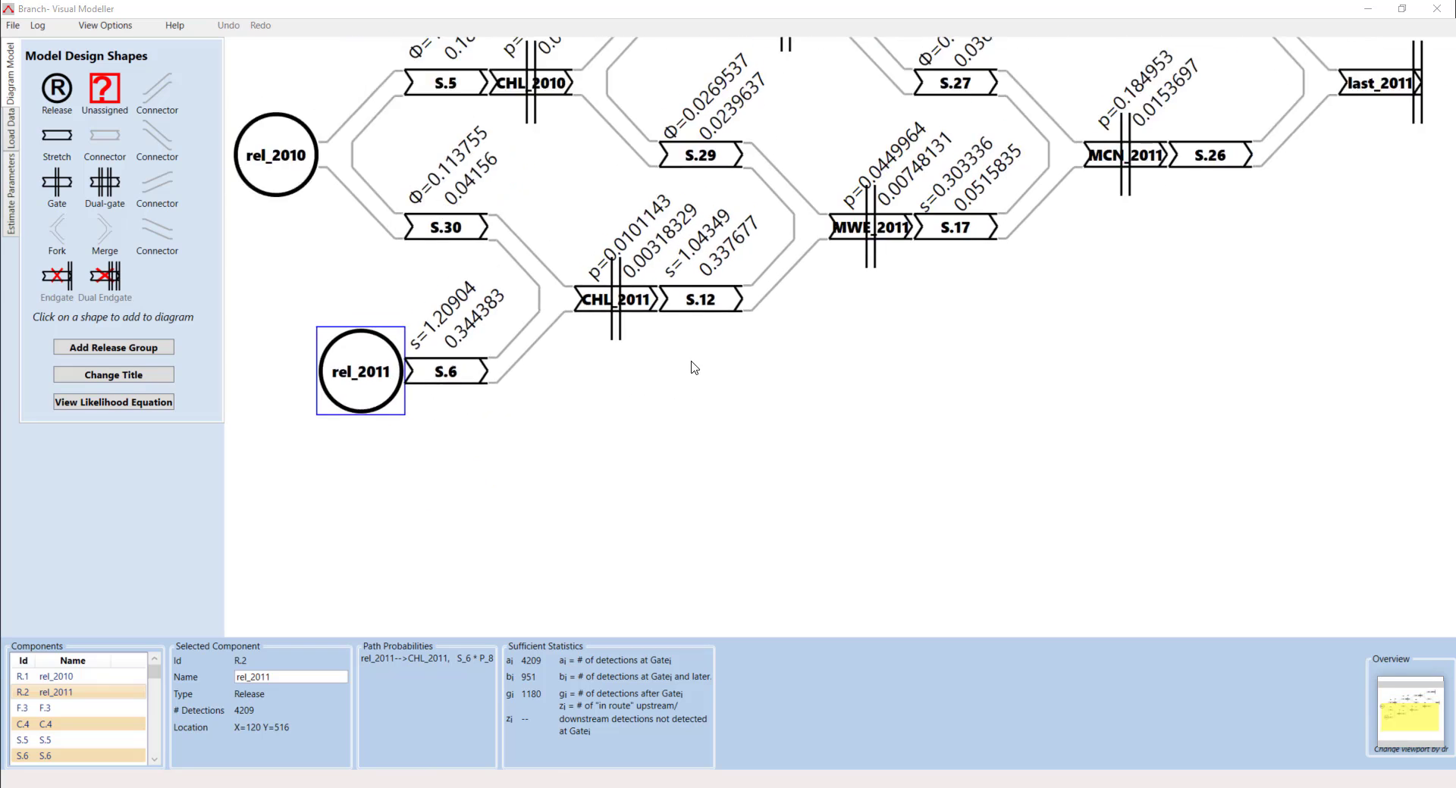
{"action": "scroll", "coordinate": [692, 370], "scroll_direction": "down", "scroll_amount": 6}
{"action": "scroll", "coordinate": [692, 379], "scroll_direction": "up", "scroll_amount": 2}
{"action": "scroll", "coordinate": [695, 379], "scroll_direction": "up", "scroll_amount": 4}
{"action": "scroll", "coordinate": [695, 380], "scroll_direction": "down", "scroll_amount": 3}
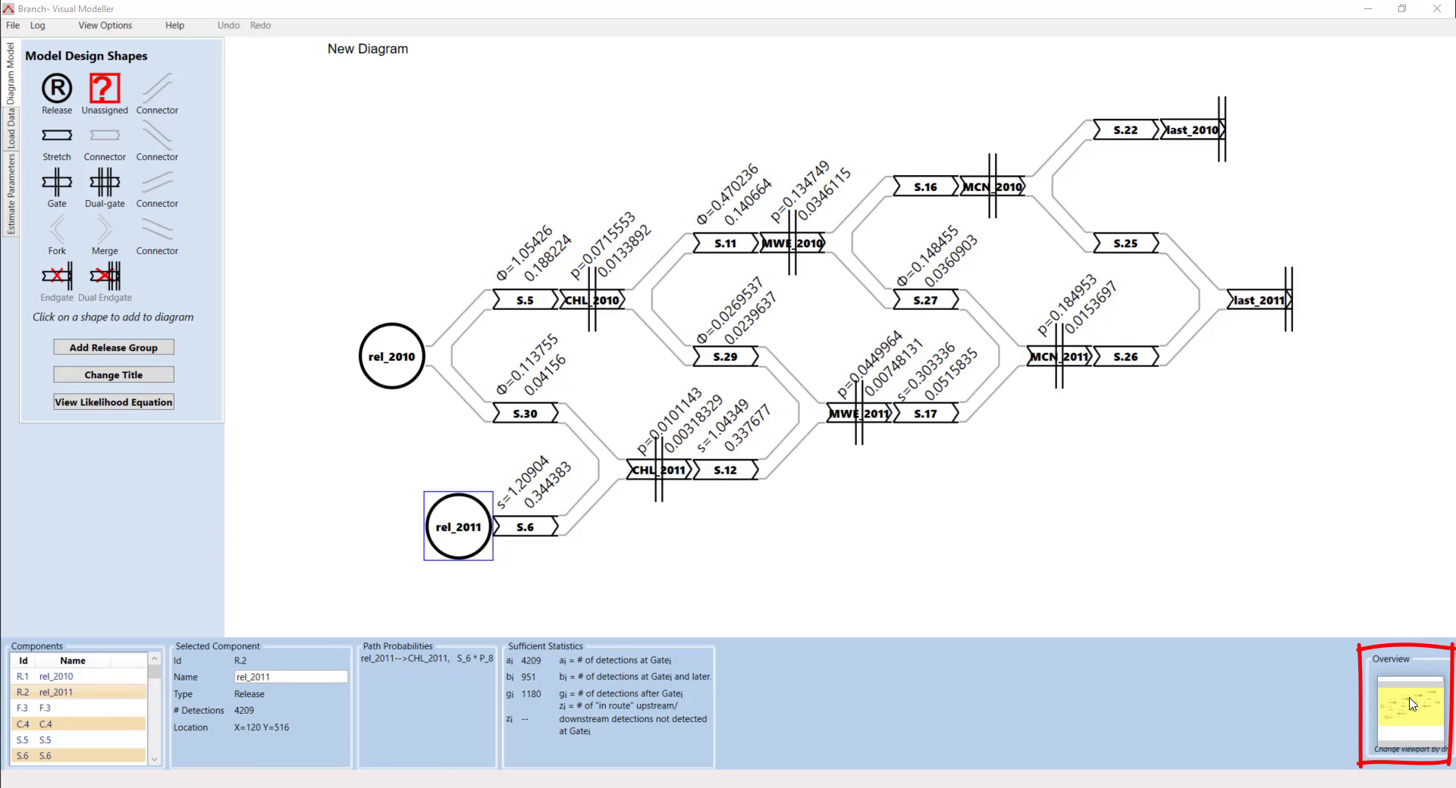
{"action": "left_click_drag", "start_coordinate": [1413, 705], "coordinate": [1407, 724]}
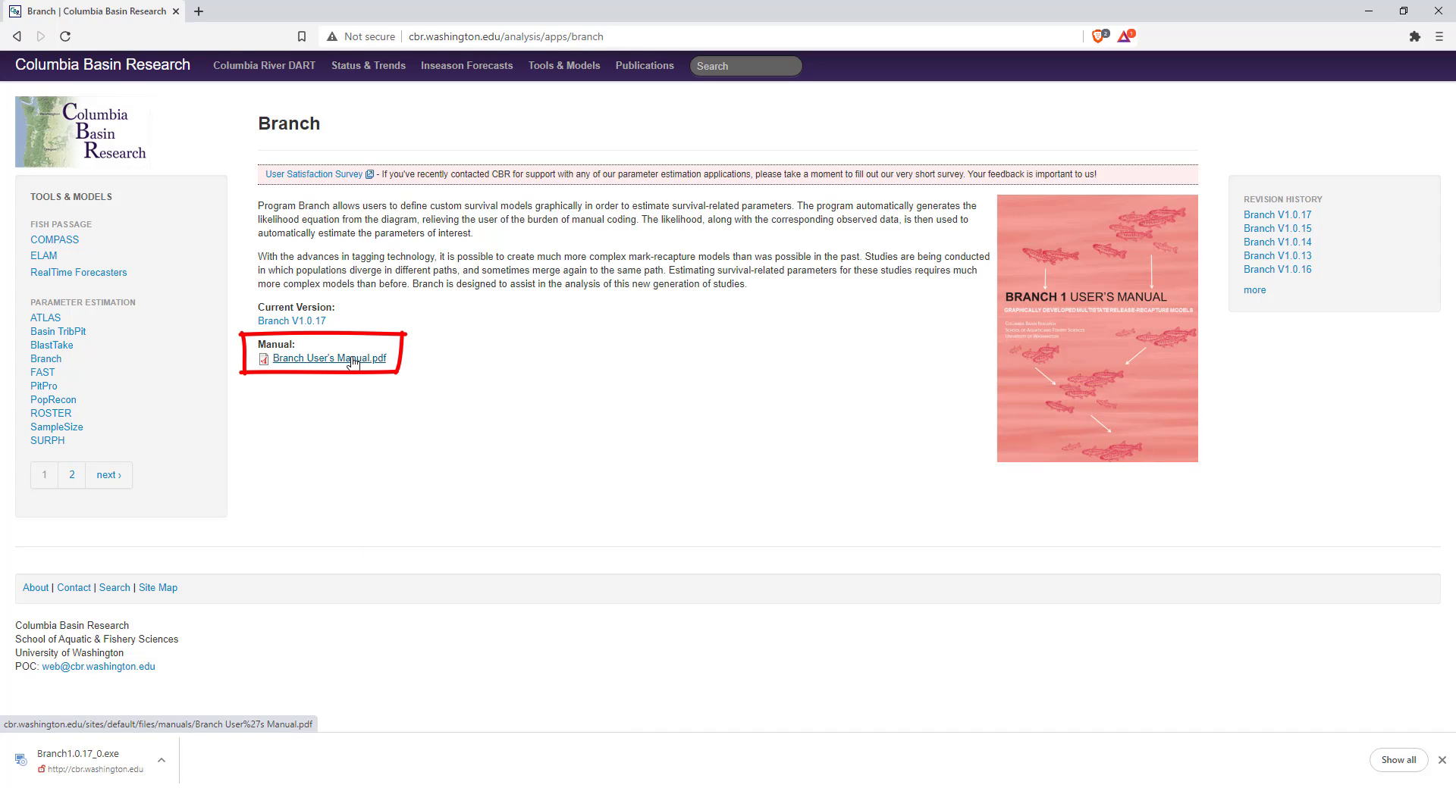
Switch to the Branch web page in the browser, view the Branch User's Manual, and open the User Satisfaction Survey.
{"action": "left_click", "coordinate": [352, 362]}
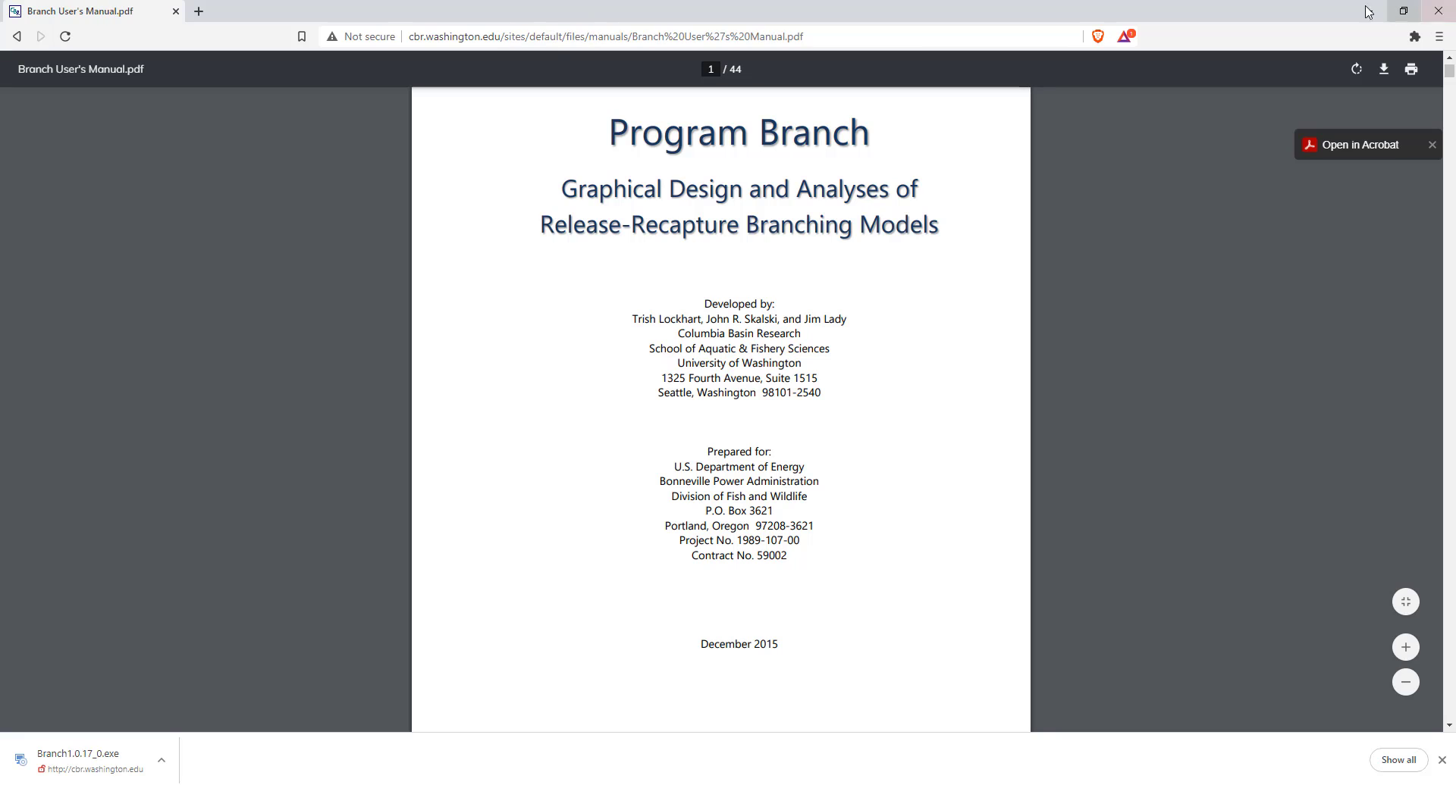
{"action": "left_click", "coordinate": [18, 36]}
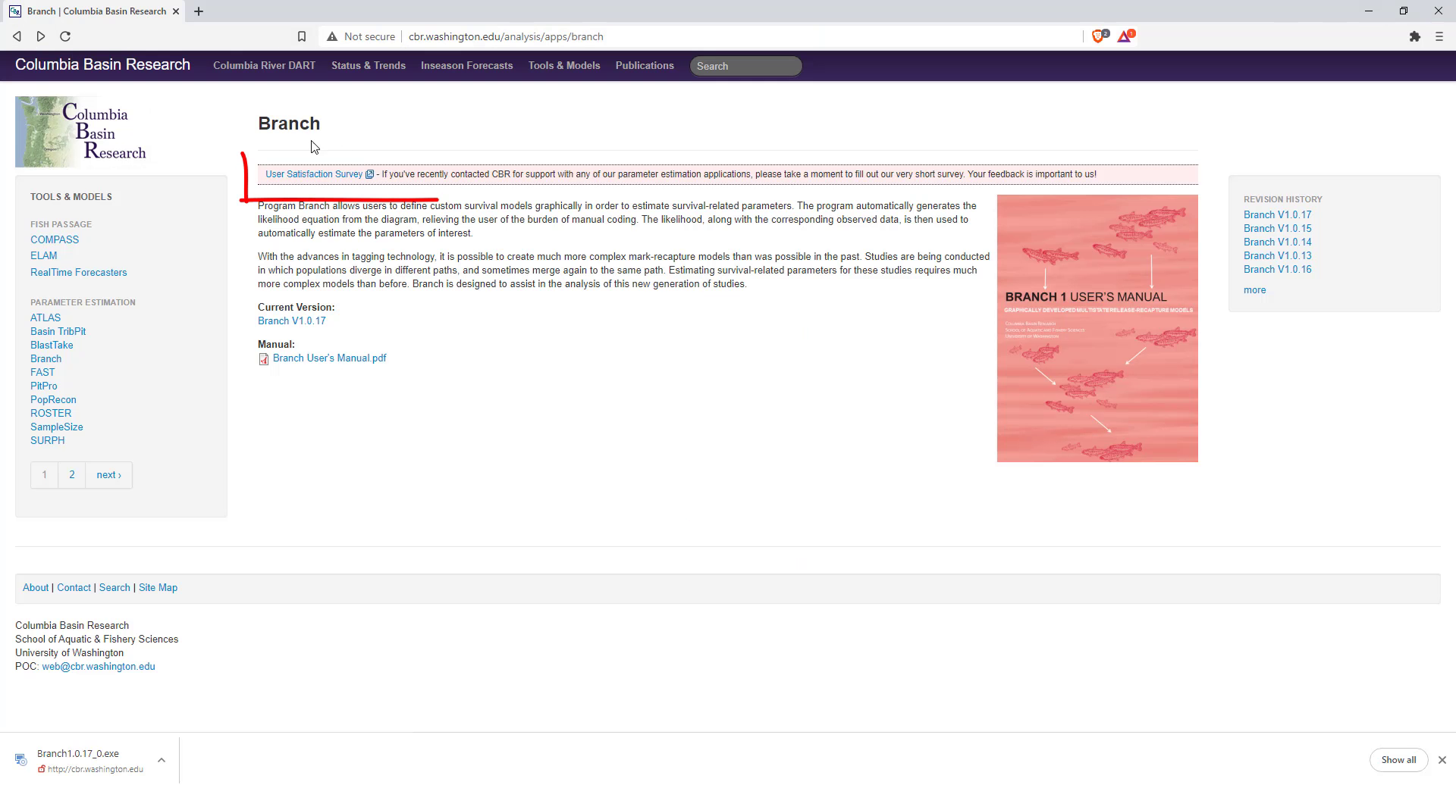
{"action": "left_click", "coordinate": [372, 174]}
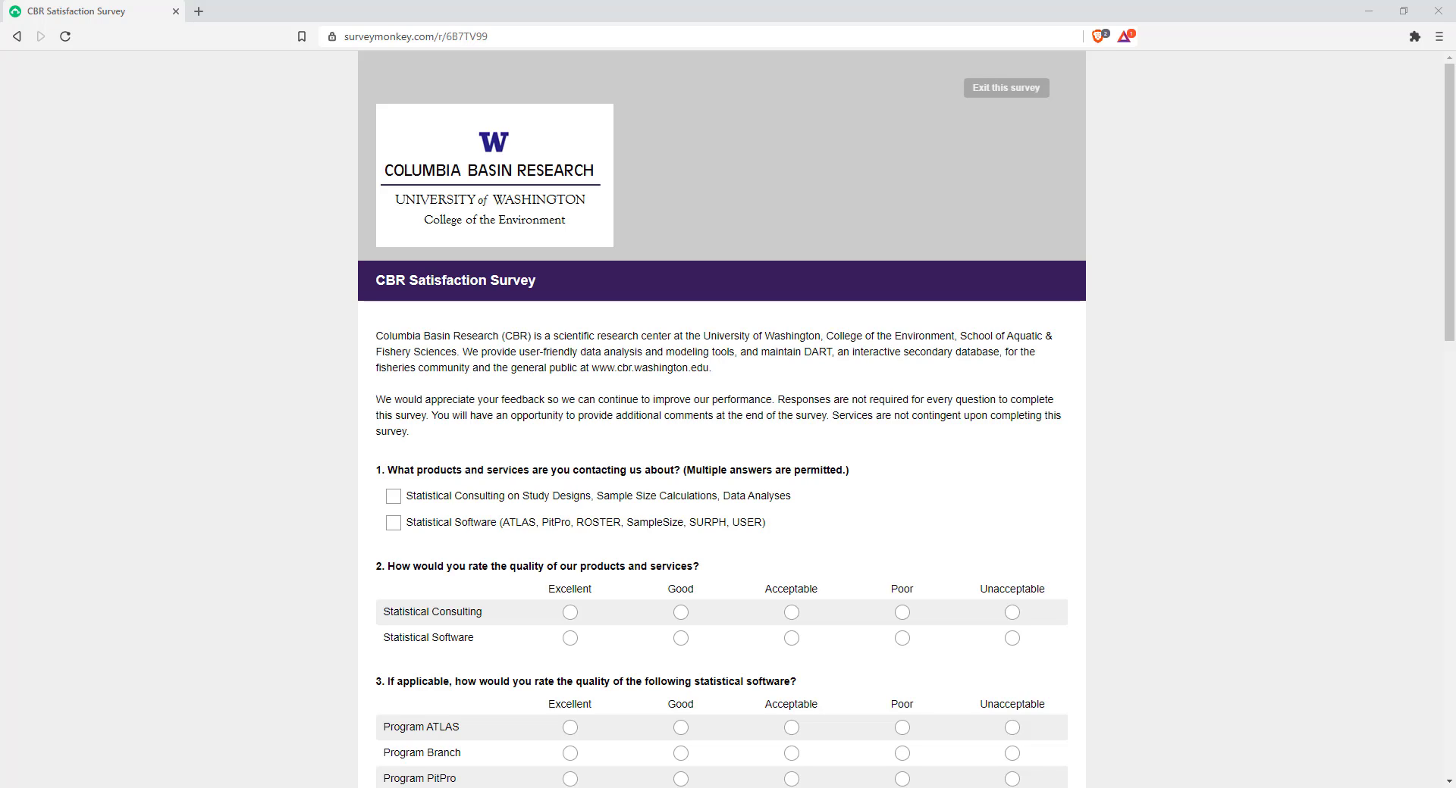